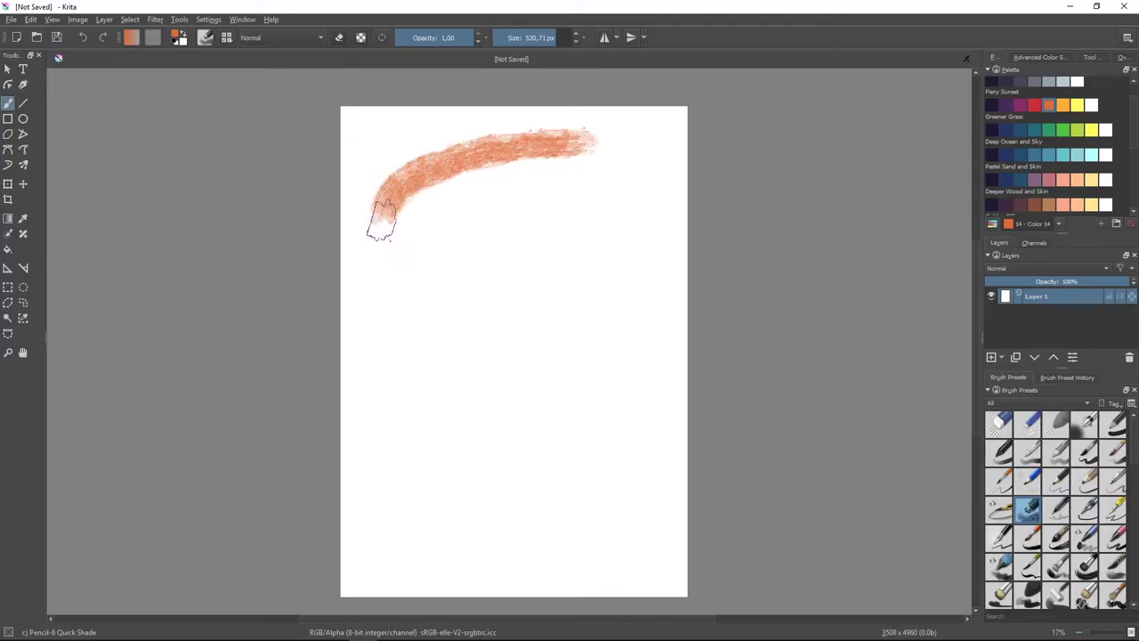
Extend the orange stroke, tag the Wet Knife preset as endrit, and show the pop-up palette.
mouse_move(381, 218)
left_mouse_down()
mouse_move(676, 276)
mouse_move(659, 516)
mouse_move(409, 512)
mouse_move(289, 403)
mouse_move(534, 320)
mouse_move(658, 160)
left_mouse_up()
scroll(1059, 498, "down", 5)
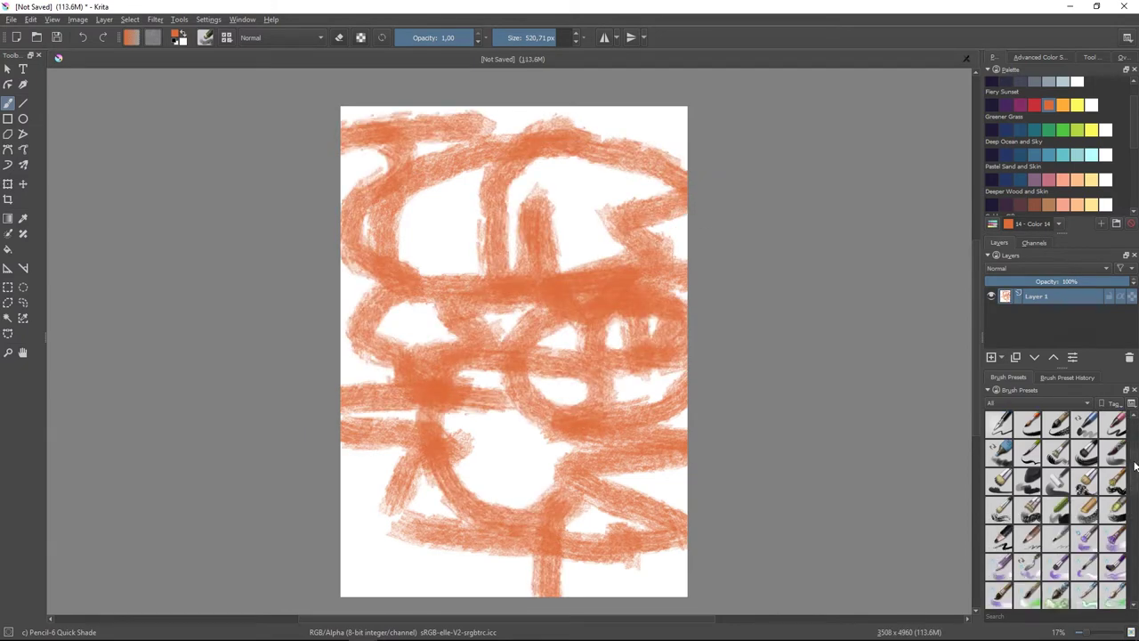
scroll(1060, 507, "down", 5)
scroll(1059, 508, "down", 5)
left_click(1028, 566)
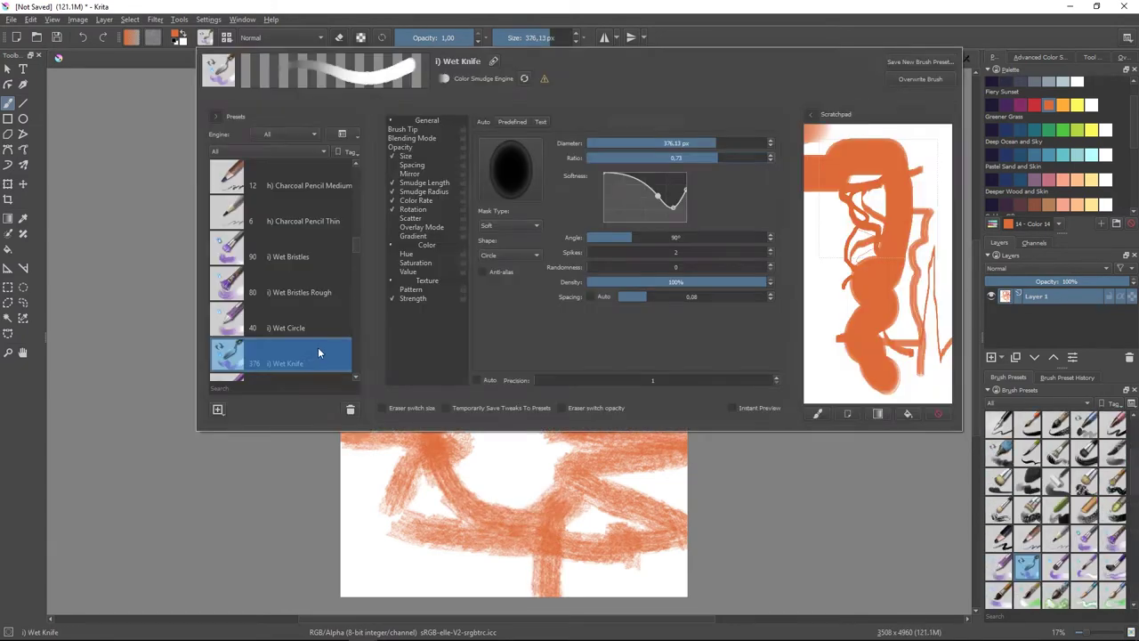
right_click(310, 353)
mouse_move(356, 374)
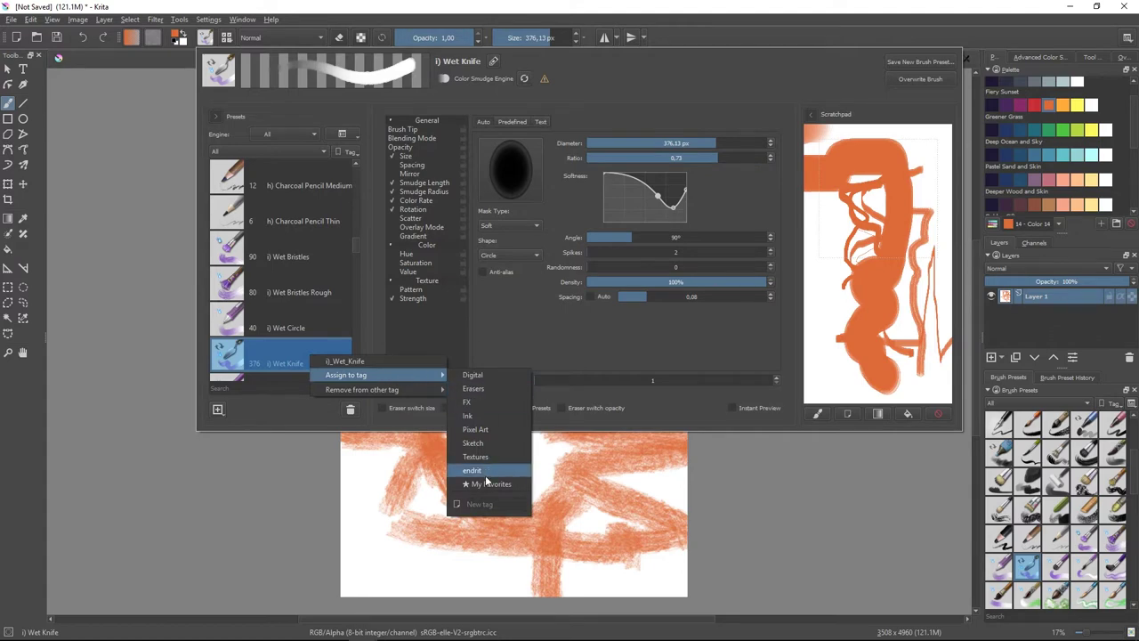
left_click(472, 470)
right_click(542, 330)
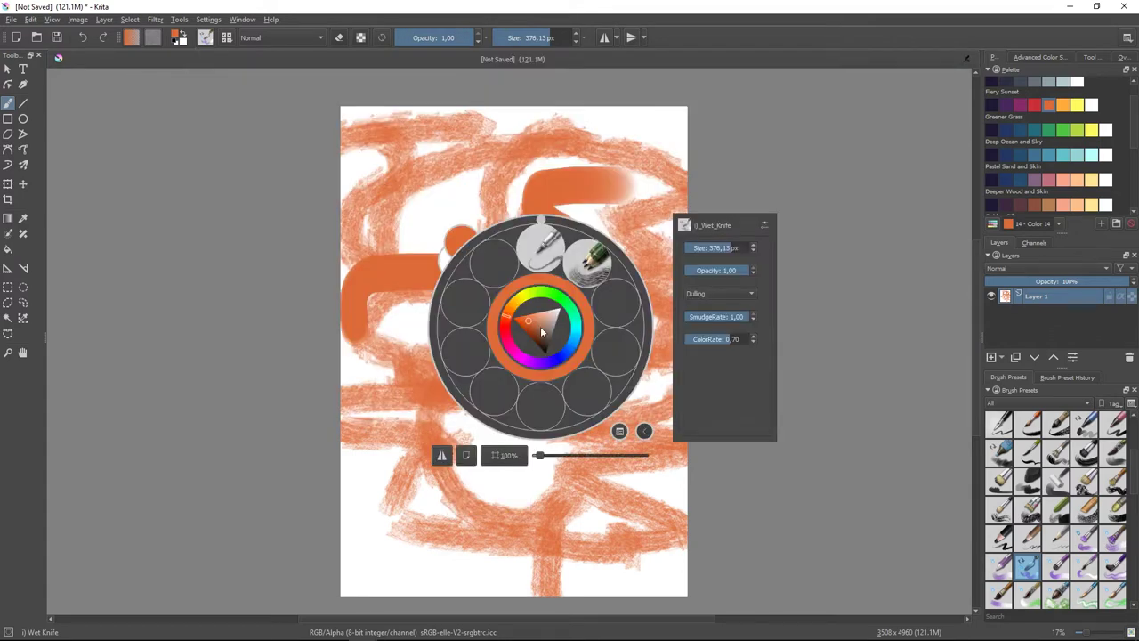
Browse the pop-up palette's Digital, FX and endrit brush tags.
left_click(645, 432)
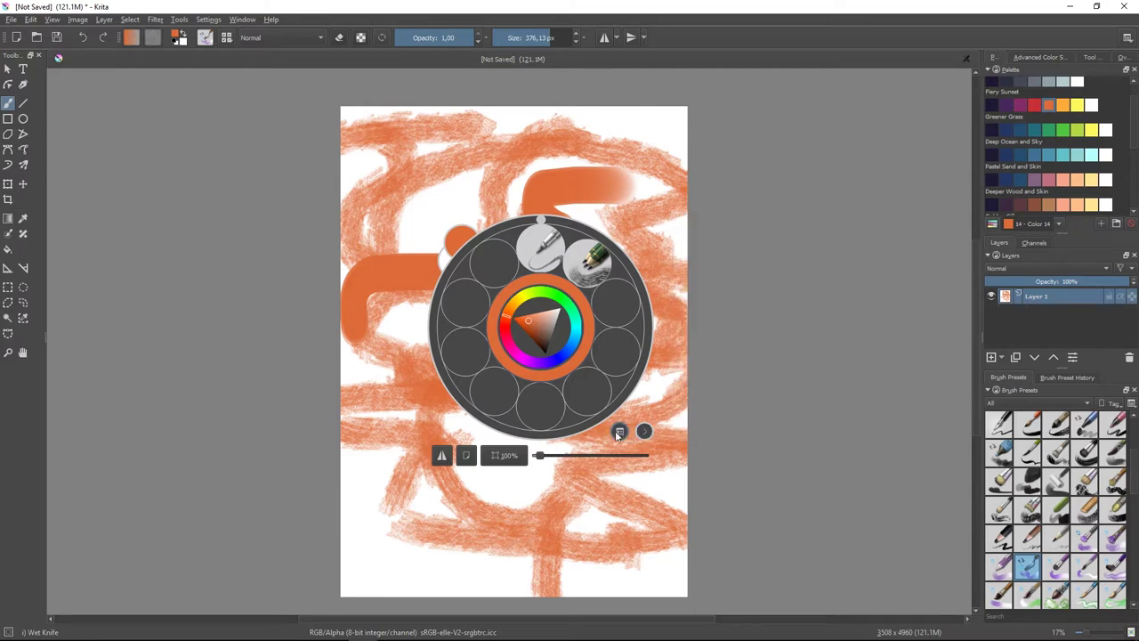
left_click(620, 432)
left_click(640, 439)
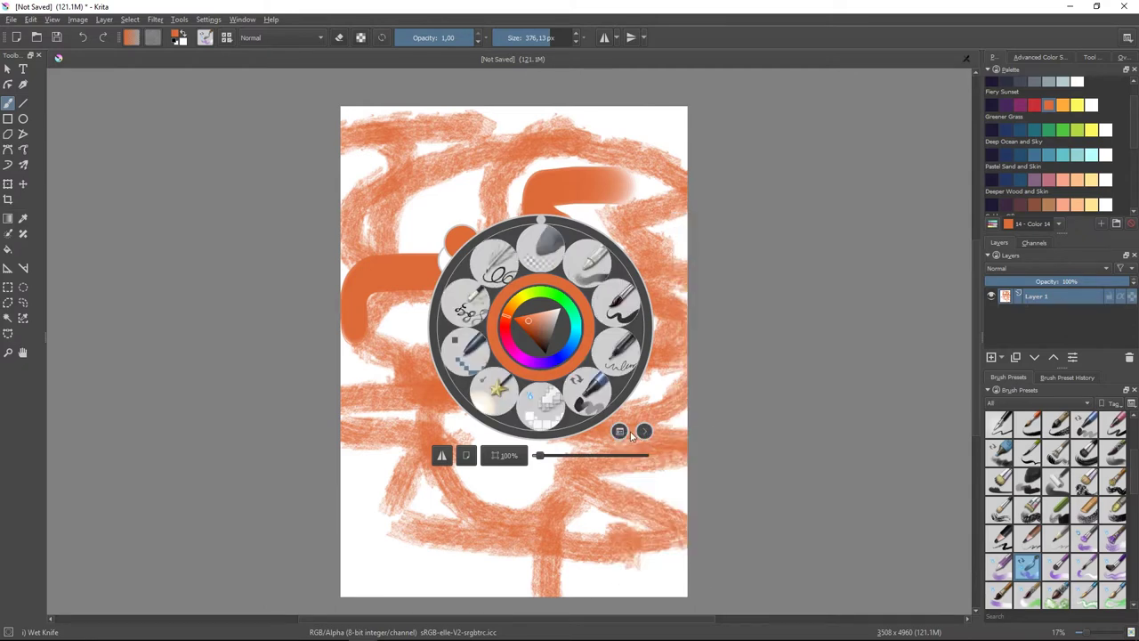
left_click(662, 466)
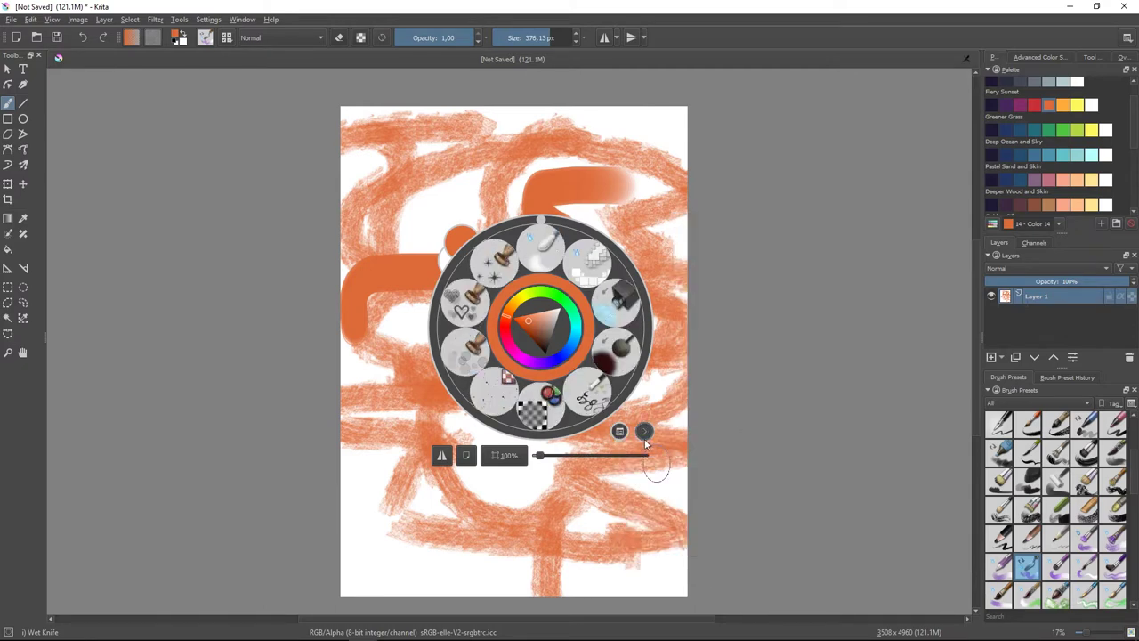
left_click(621, 432)
left_click(658, 557)
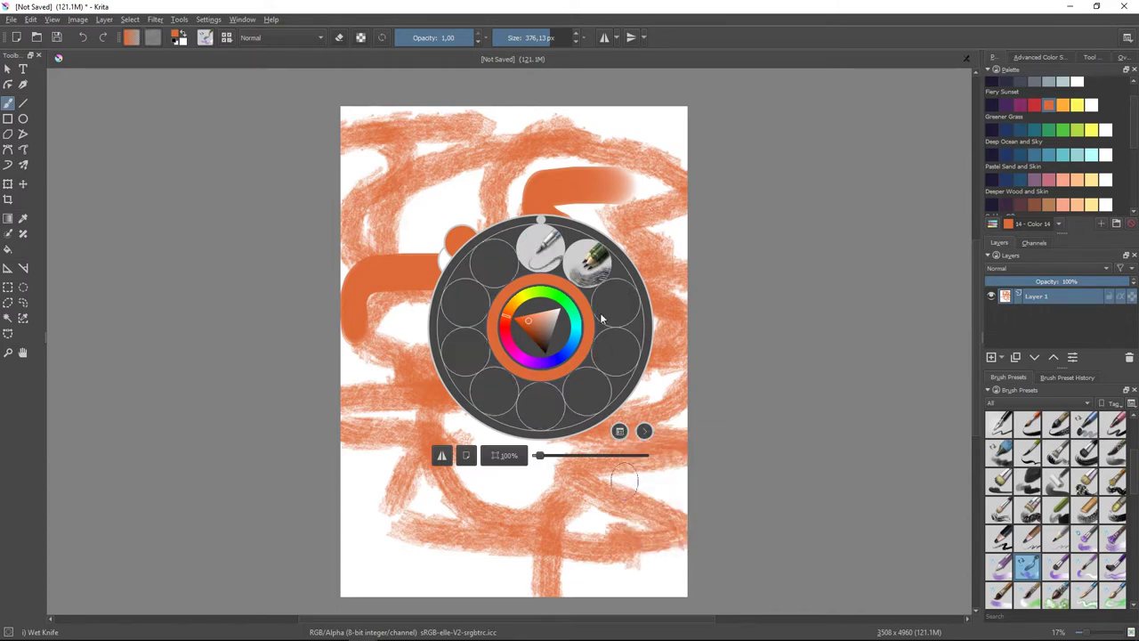
Choose the Pencil-6 Quick Shade brush and draw two thin pencil strokes.
left_click(588, 263)
left_click_drag(481, 224, 427, 250)
left_click_drag(503, 307, 516, 424)
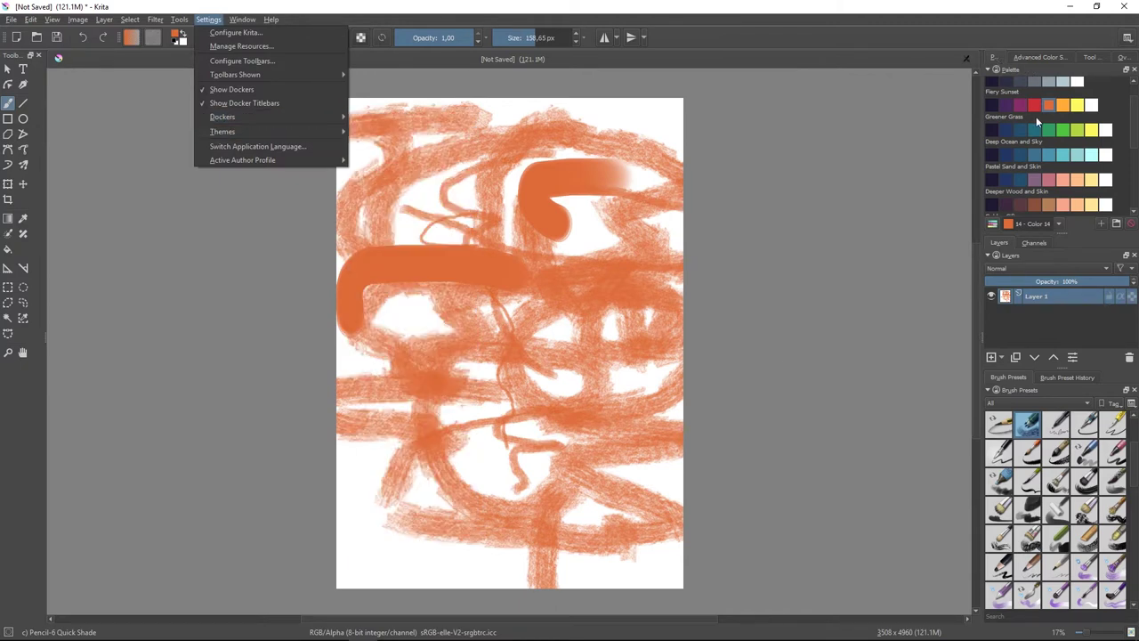
Pick brown swatch Color 49 from Deeper Wood and Skin, then reopen the Dockers list.
left_click(1030, 169)
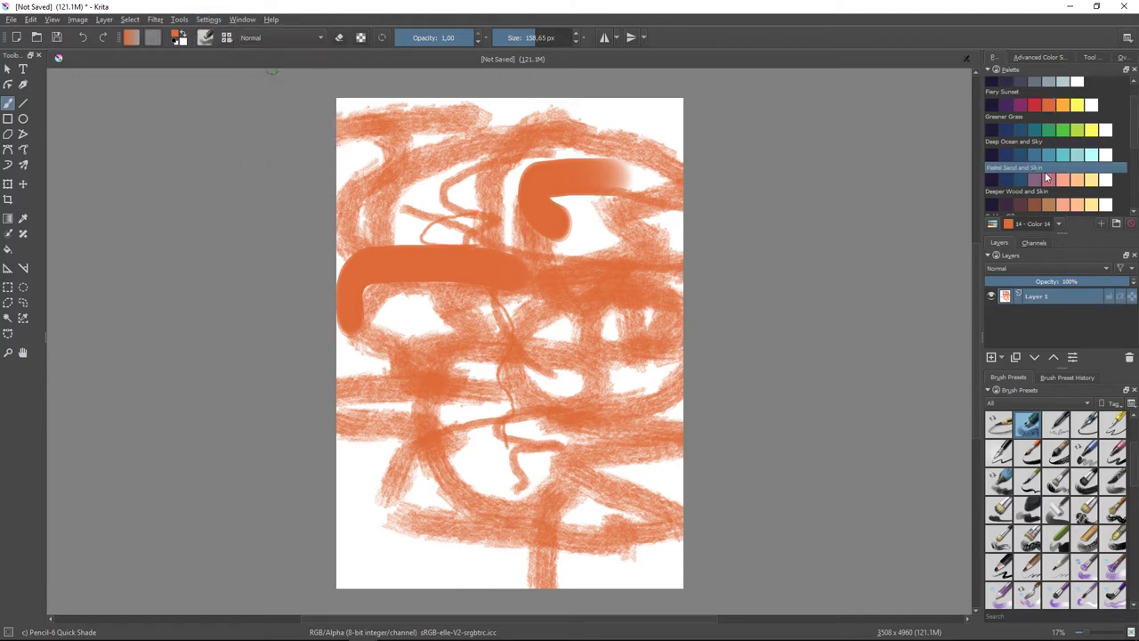
left_click(1034, 206)
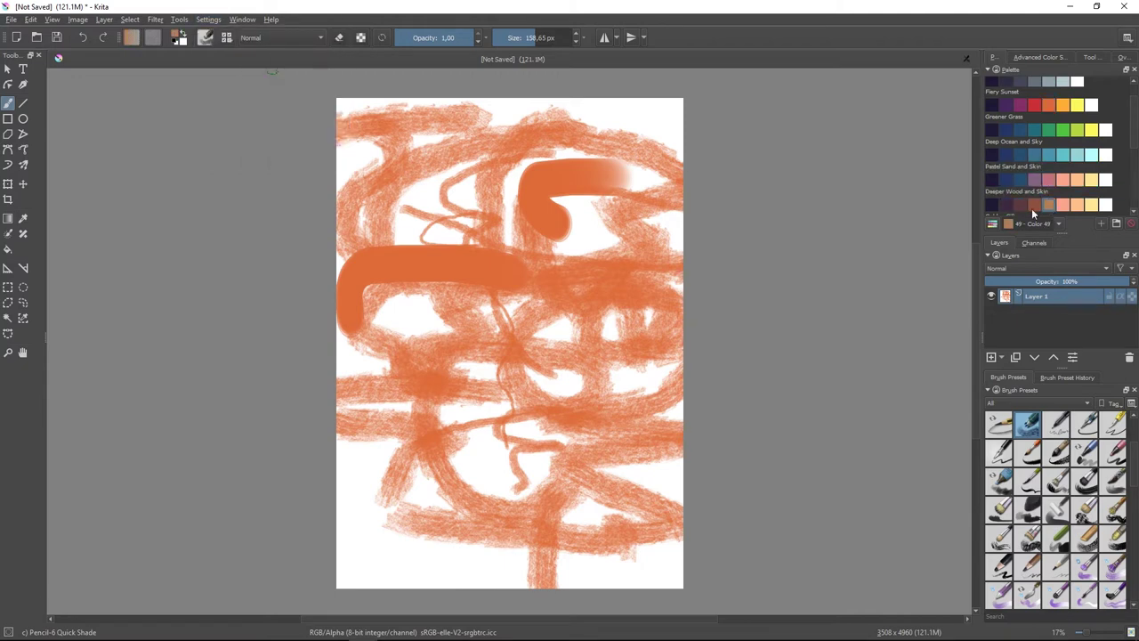
left_click(992, 224)
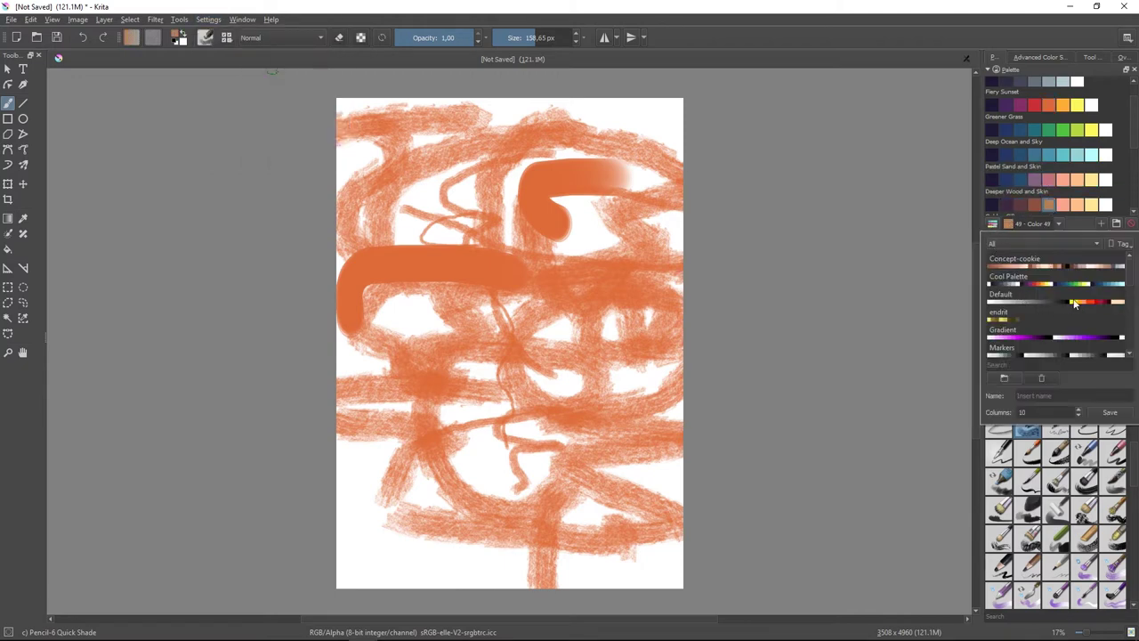
left_click(209, 18)
mouse_move(222, 117)
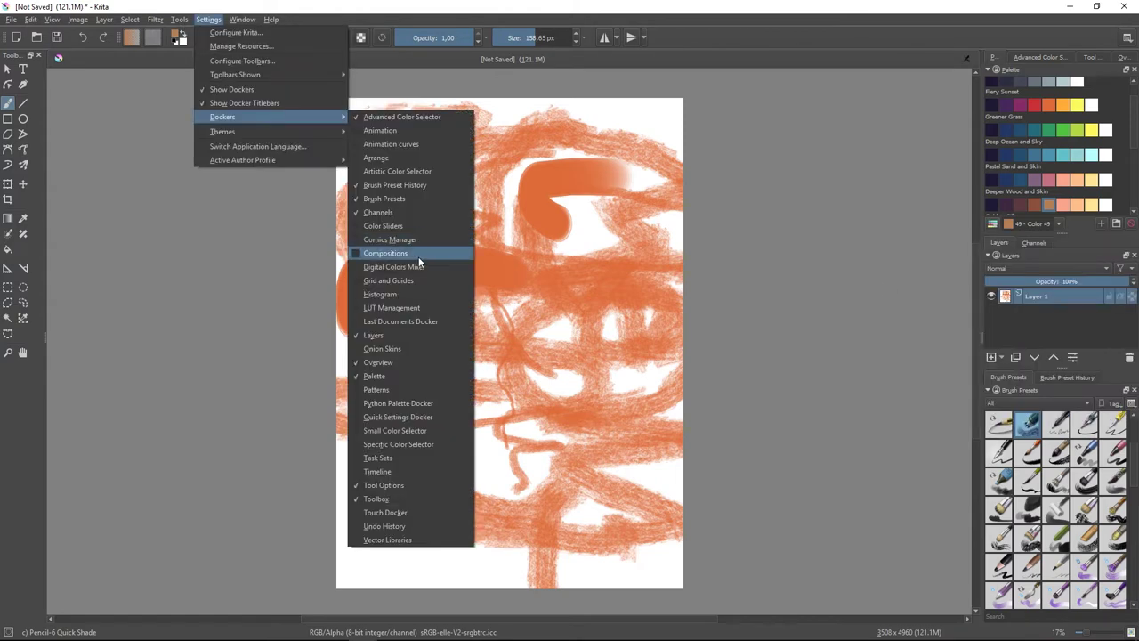
Add the Digital Colors Mixer docker, then paint brown strokes and a yellower olive zigzag.
left_click(419, 265)
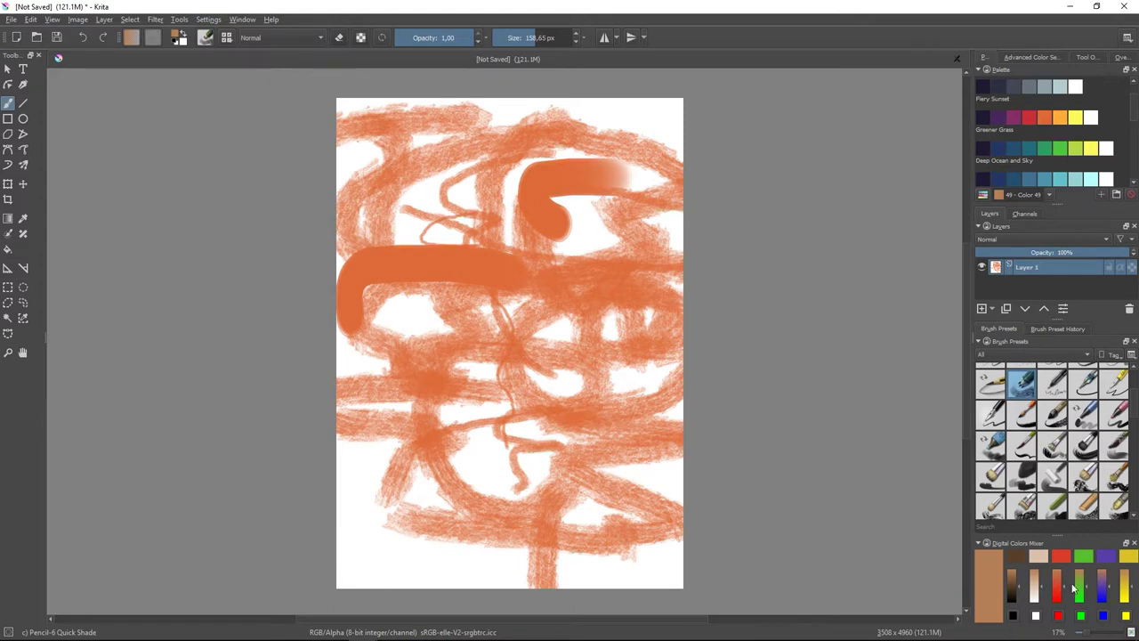
left_click(1013, 580)
left_click_drag(481, 382, 686, 392)
left_click_drag(605, 392, 668, 490)
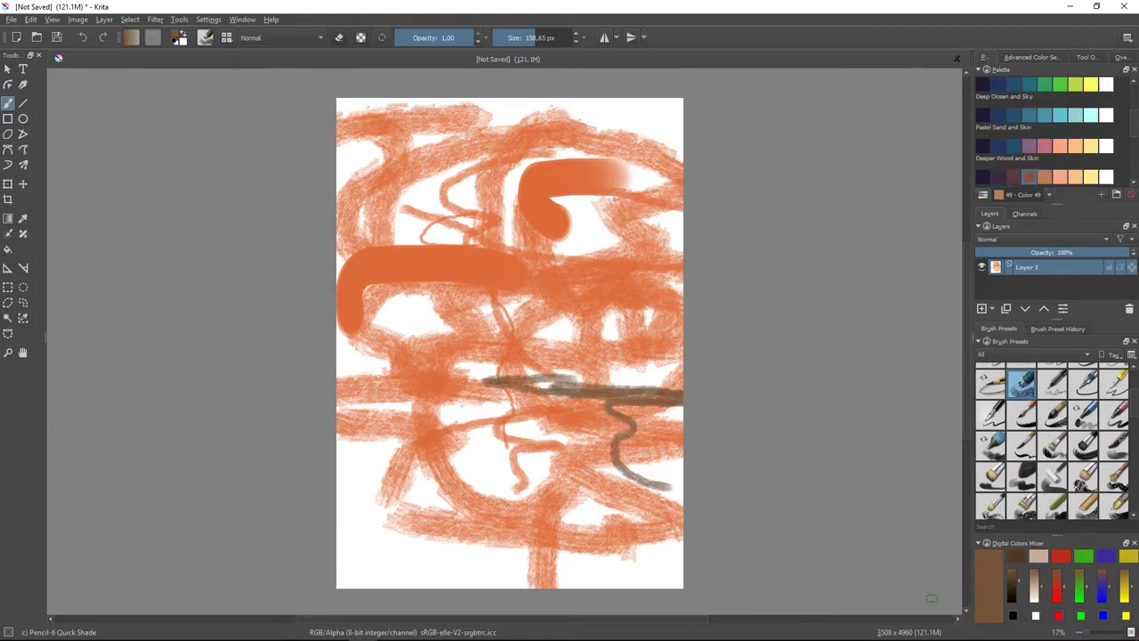
scroll(534, 356, "up", 2)
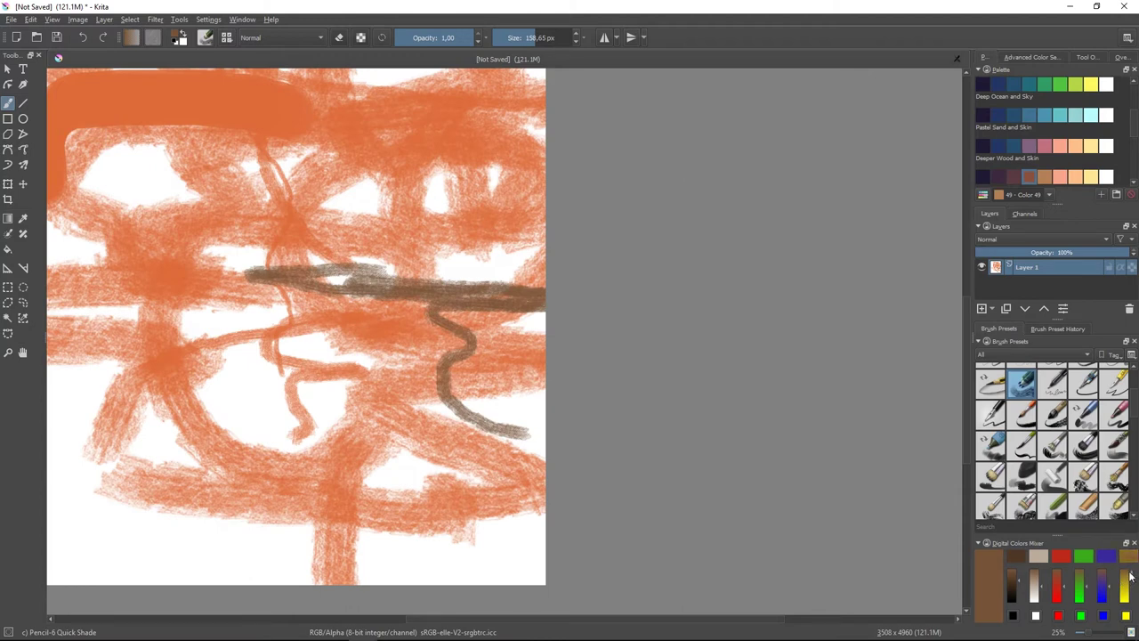
left_click_drag(1129, 577, 1129, 562)
mouse_move(476, 429)
left_mouse_down()
mouse_move(232, 387)
mouse_move(512, 398)
left_mouse_up()
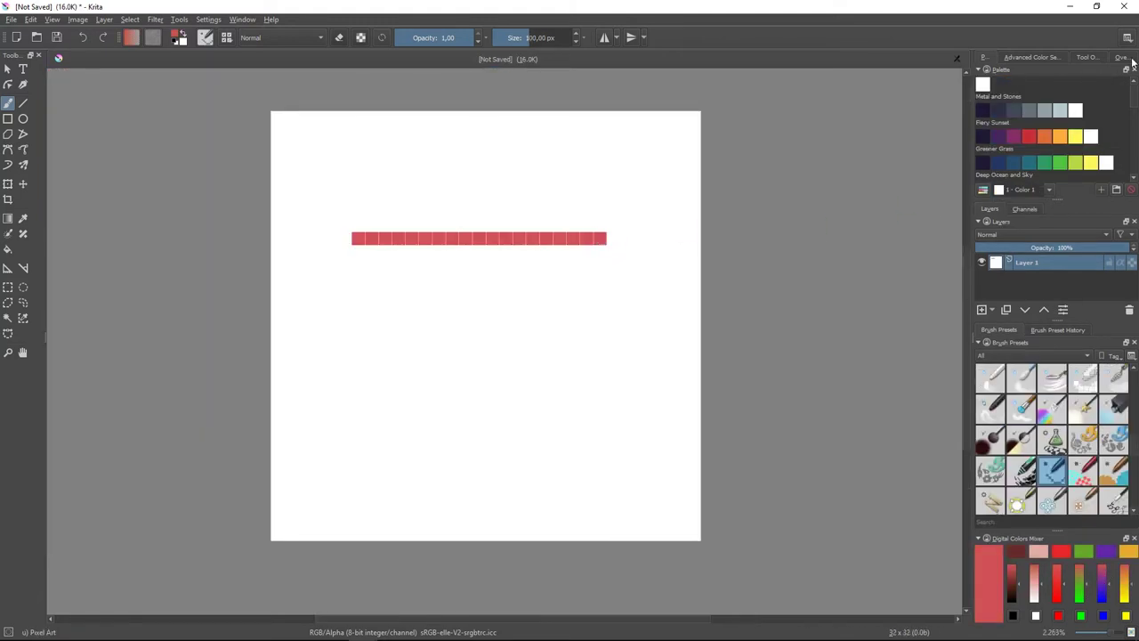
Switch Krita to the Animation workspace.
left_click(1129, 37)
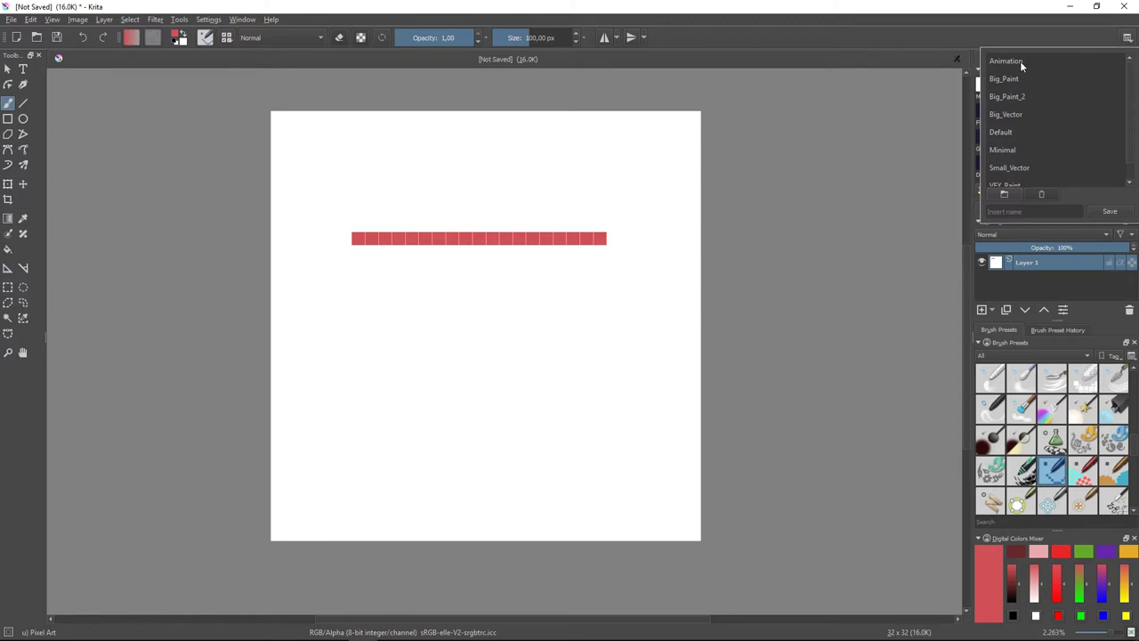
left_click(1020, 61)
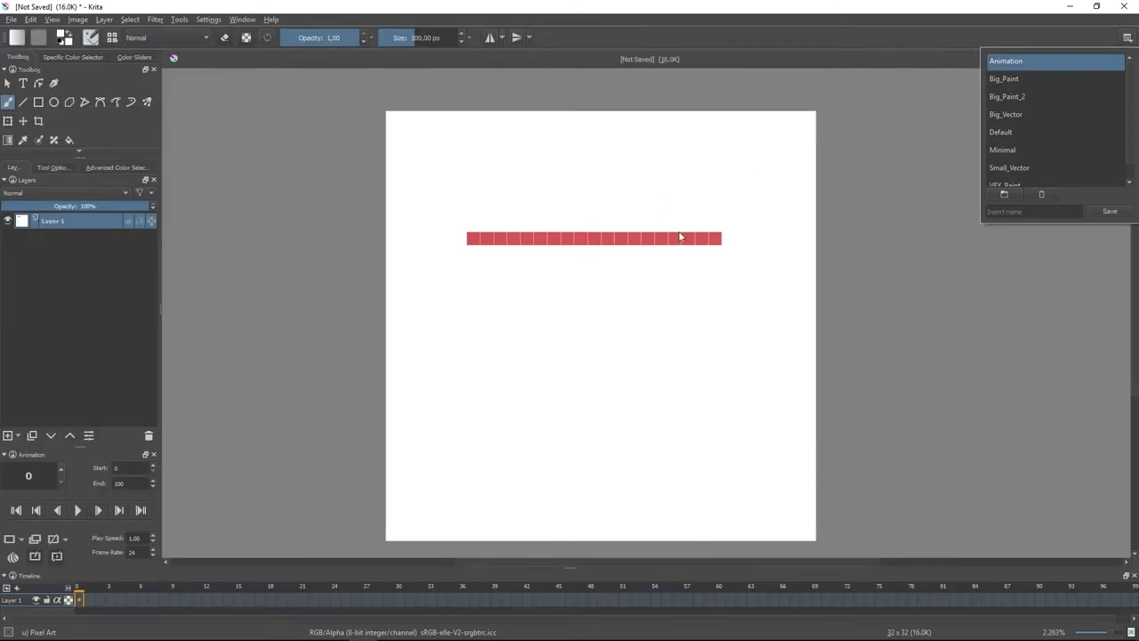
left_click(852, 247)
Duplicate frame 1 on the timeline and play the animation back.
left_click(100, 600)
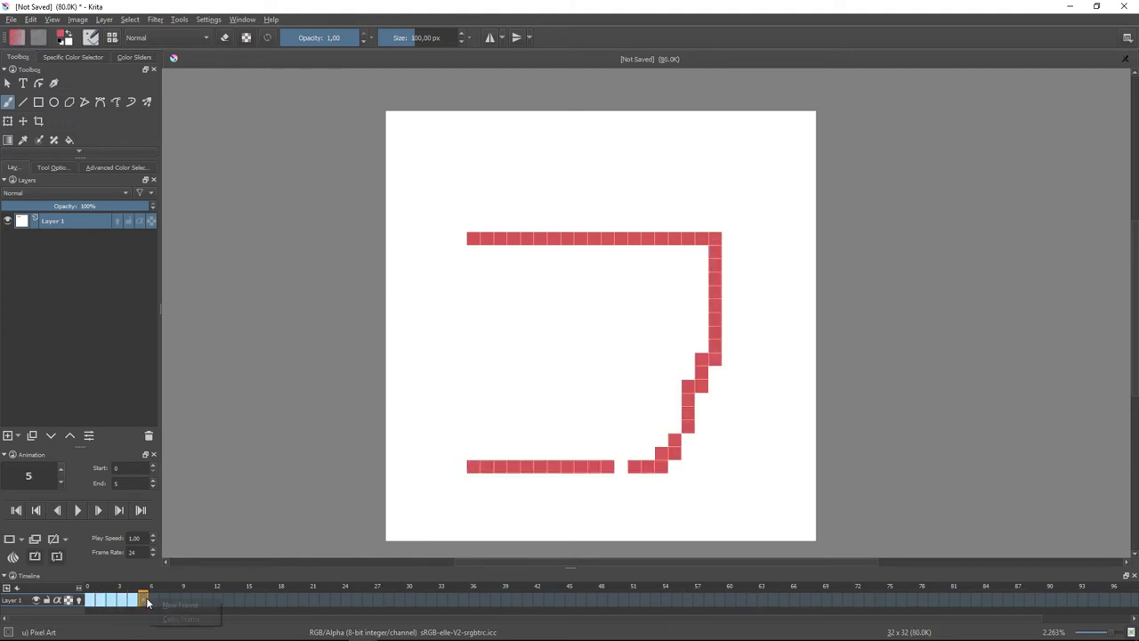
right_click(143, 600)
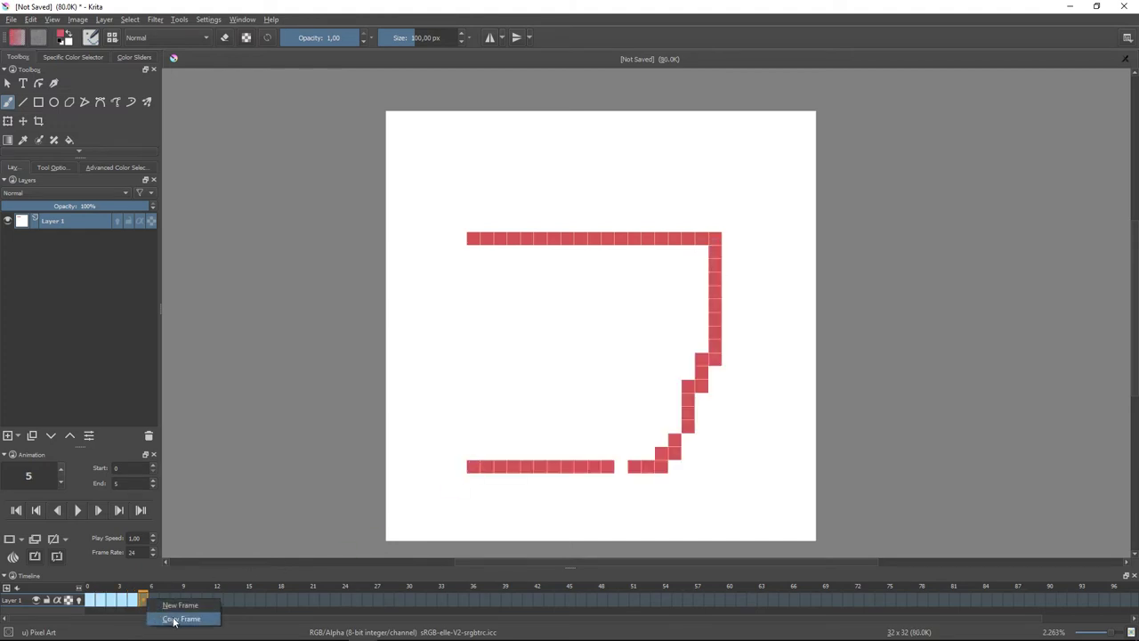
left_click(178, 614)
left_click(79, 510)
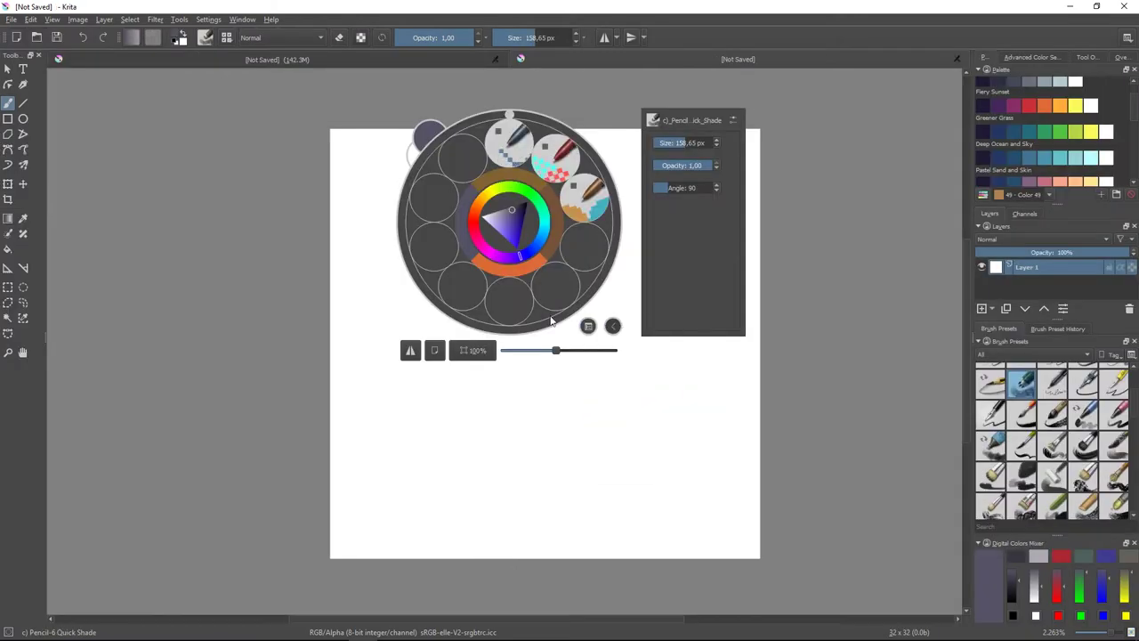
Switch to the one-pixel Pixel Art brush and draw test lines across the canvas.
left_click(510, 142)
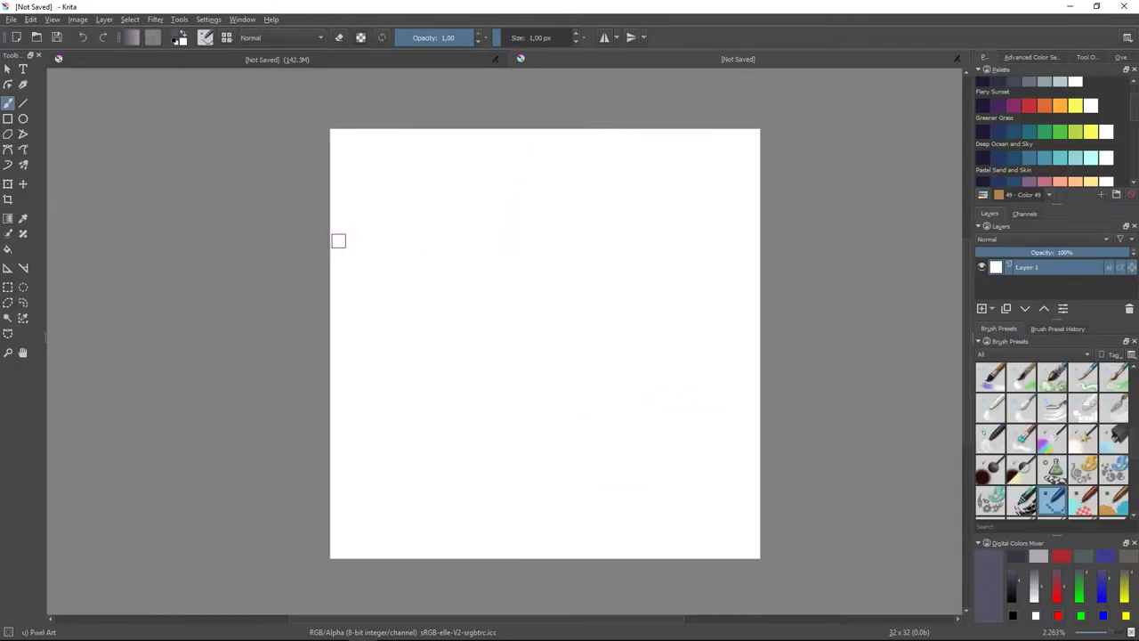
left_click_drag(338, 240, 757, 245)
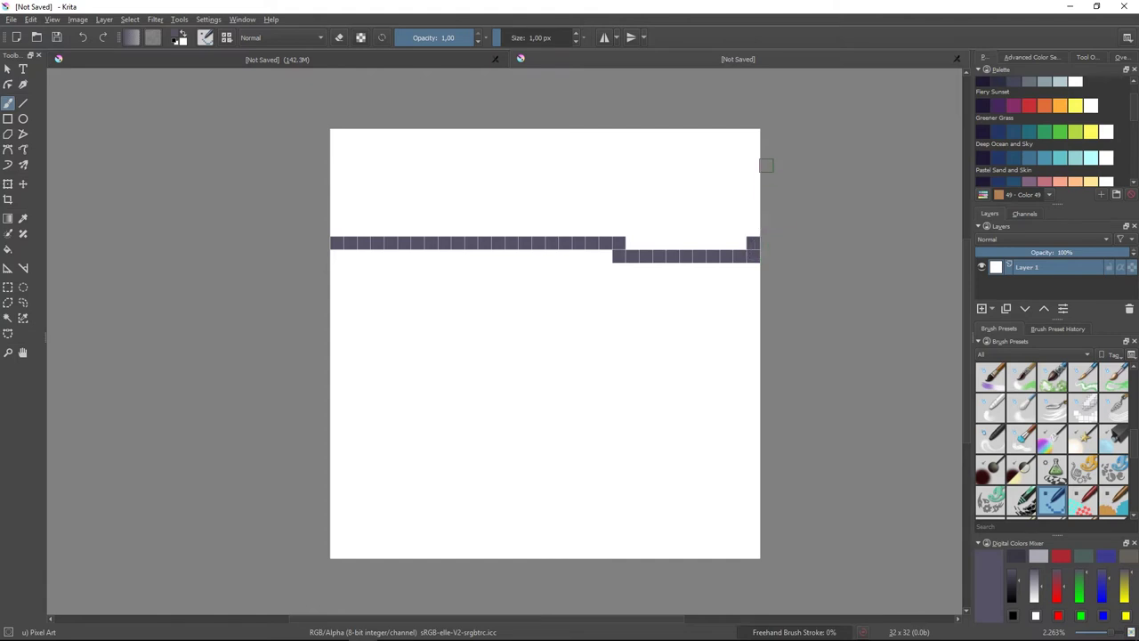
left_click_drag(761, 135, 384, 136)
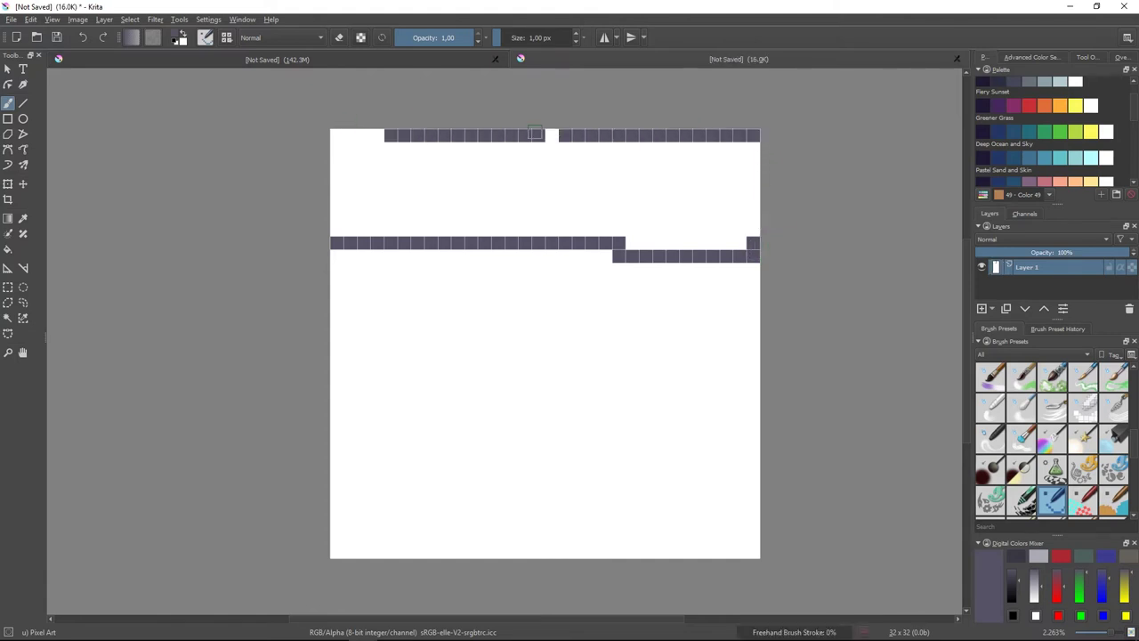
left_click_drag(545, 135, 330, 136)
Undo the top line and paint a wide green grass band with uneven lower rows.
key("ctrl+z")
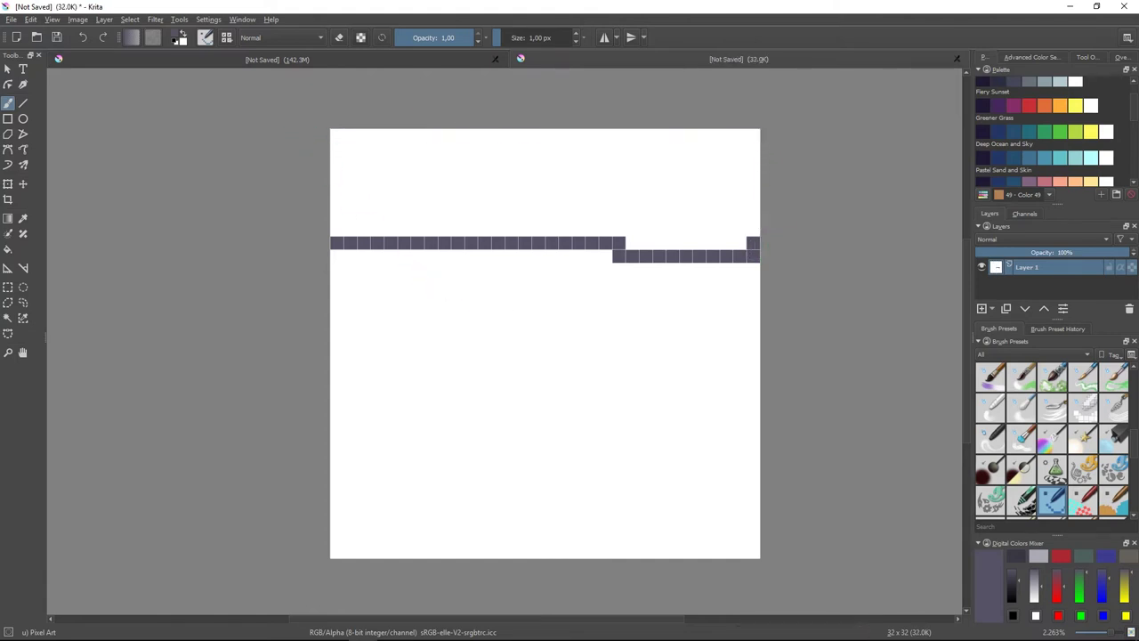
mouse_move(338, 269)
left_mouse_down()
mouse_move(760, 282)
mouse_move(373, 296)
mouse_move(730, 310)
left_mouse_up()
mouse_move(467, 322)
left_mouse_down()
mouse_move(663, 322)
mouse_move(343, 323)
mouse_move(507, 310)
mouse_move(760, 322)
mouse_move(735, 311)
left_mouse_up()
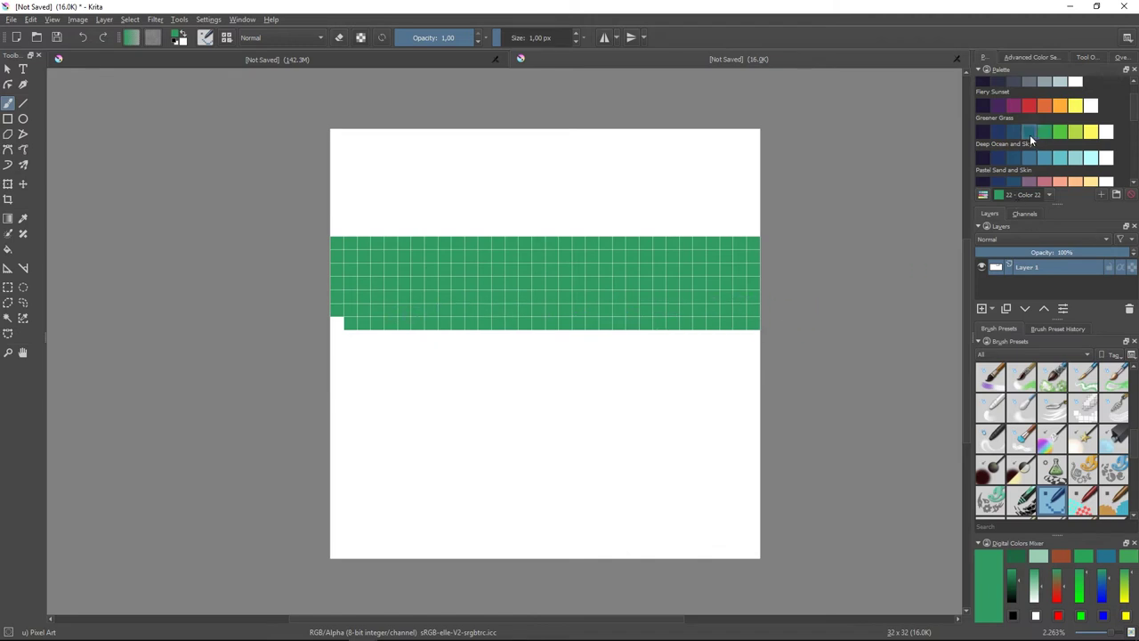
Pick the teal water colour and paint four dark rocks scattered through the dirt.
left_click(1031, 134)
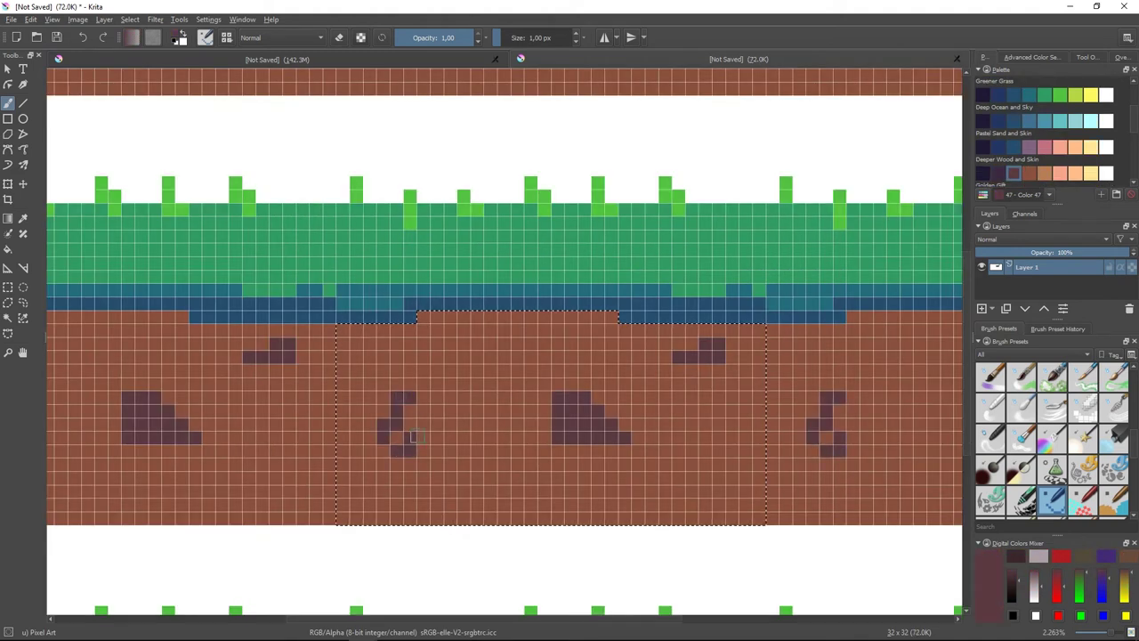
left_click_drag(415, 436, 419, 409)
mouse_move(516, 490)
left_mouse_down()
mouse_move(543, 512)
mouse_move(512, 499)
left_mouse_up()
mouse_move(531, 346)
left_mouse_down()
mouse_move(518, 331)
mouse_move(534, 347)
left_mouse_up()
mouse_move(704, 467)
left_mouse_down()
mouse_move(734, 485)
mouse_move(773, 467)
mouse_move(715, 466)
left_mouse_up()
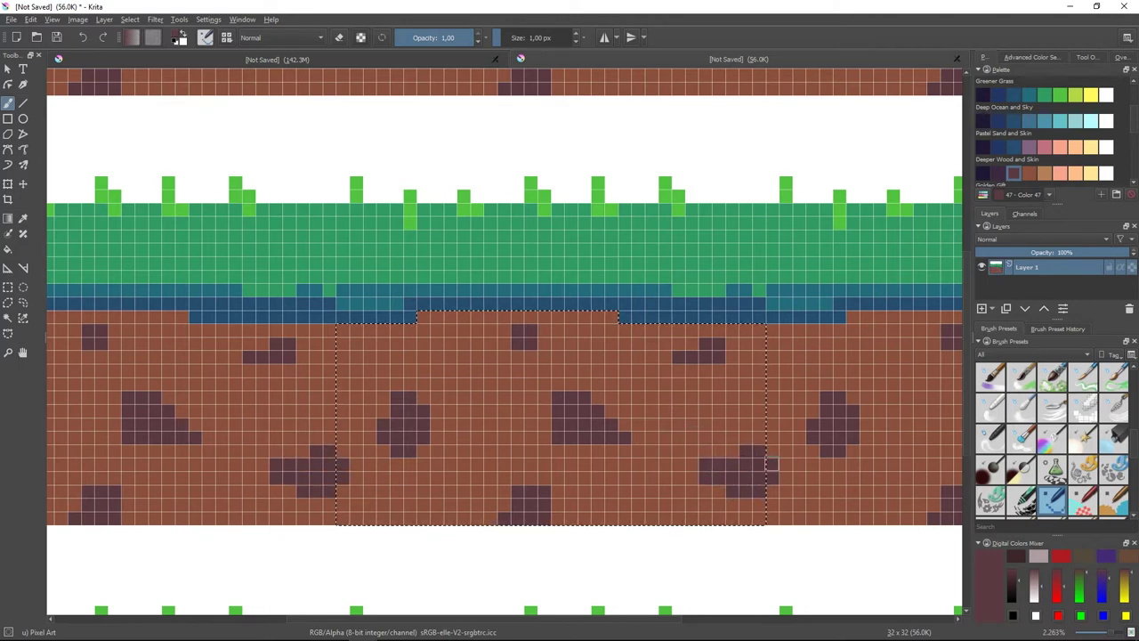
Add light tan highlight pixels to five of the rocks.
left_click(1030, 173)
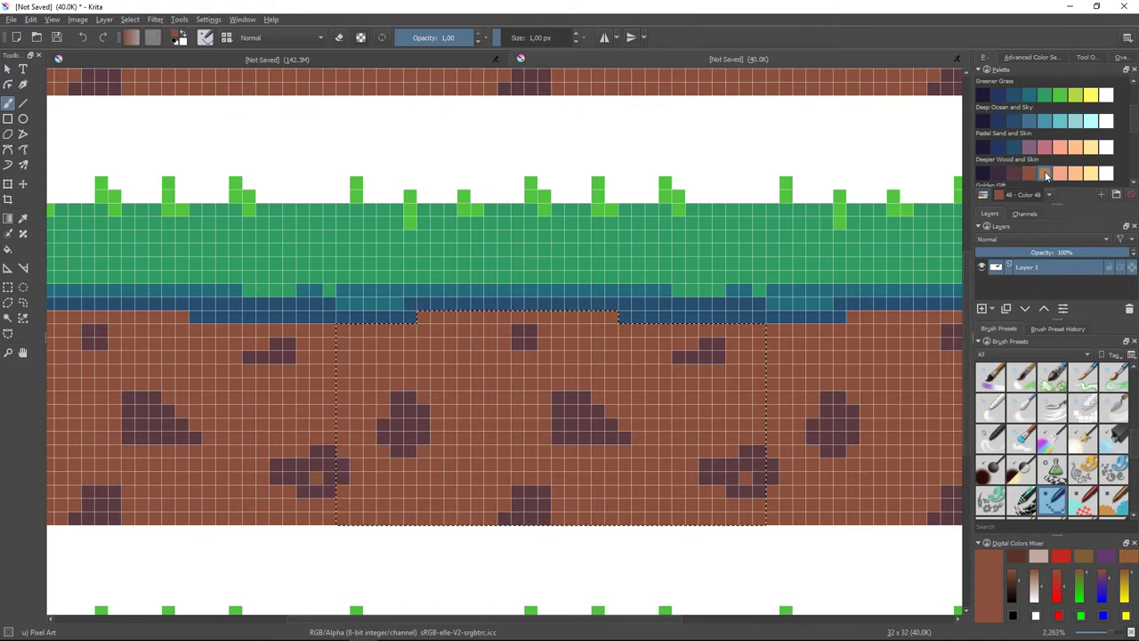
left_click(1048, 175)
left_click_drag(745, 469, 732, 472)
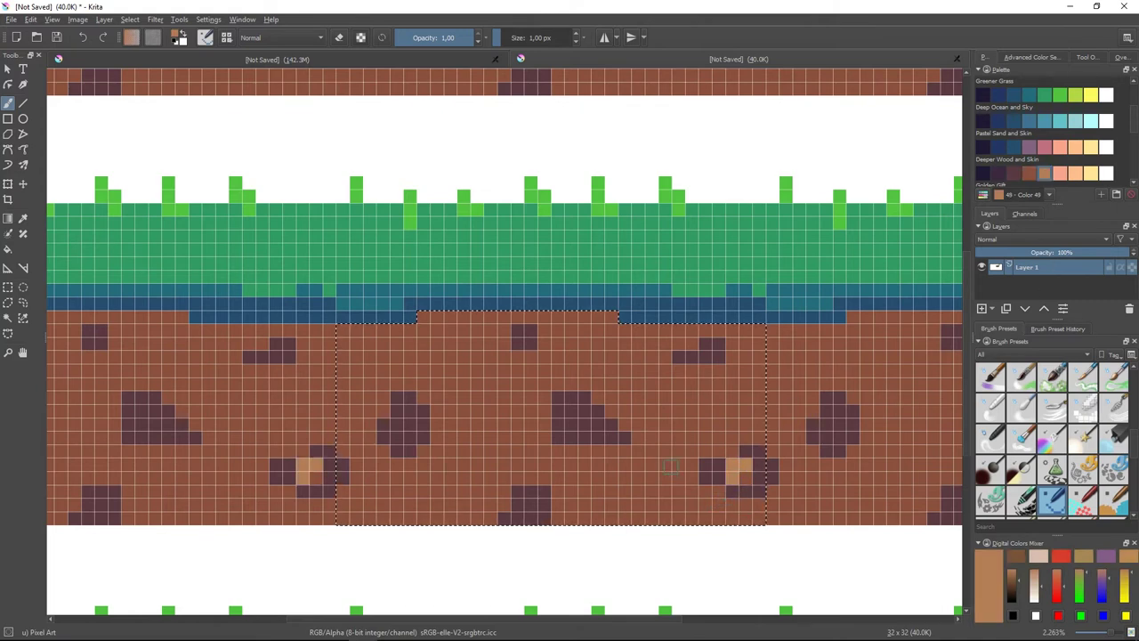
left_click(573, 406)
left_click_drag(695, 347, 710, 348)
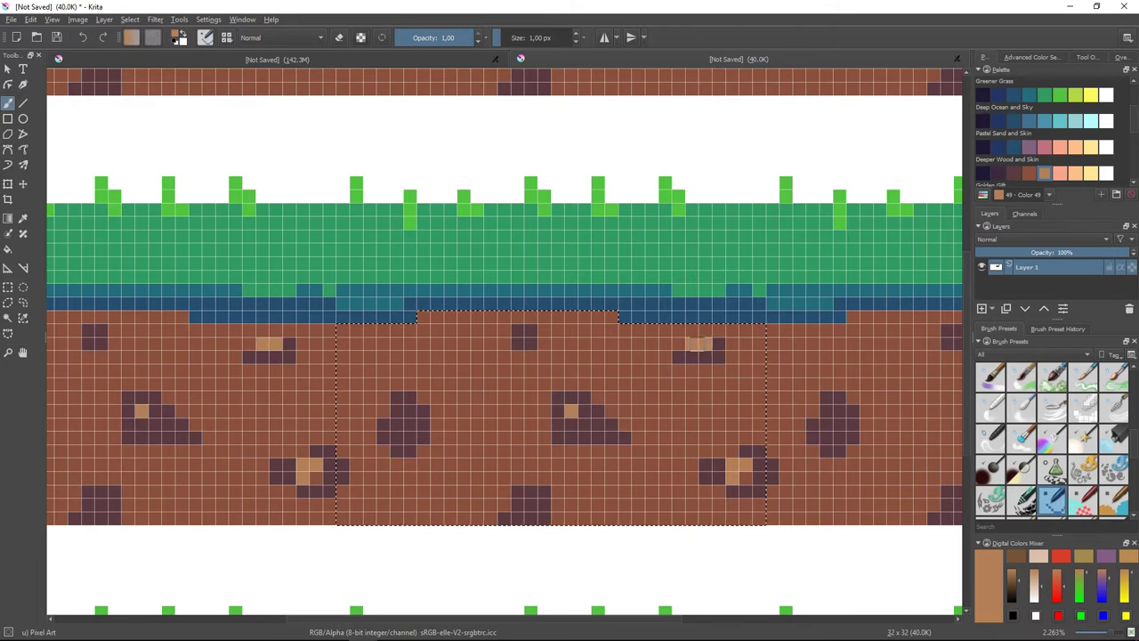
left_click_drag(517, 331, 531, 333)
left_click_drag(406, 413, 383, 418)
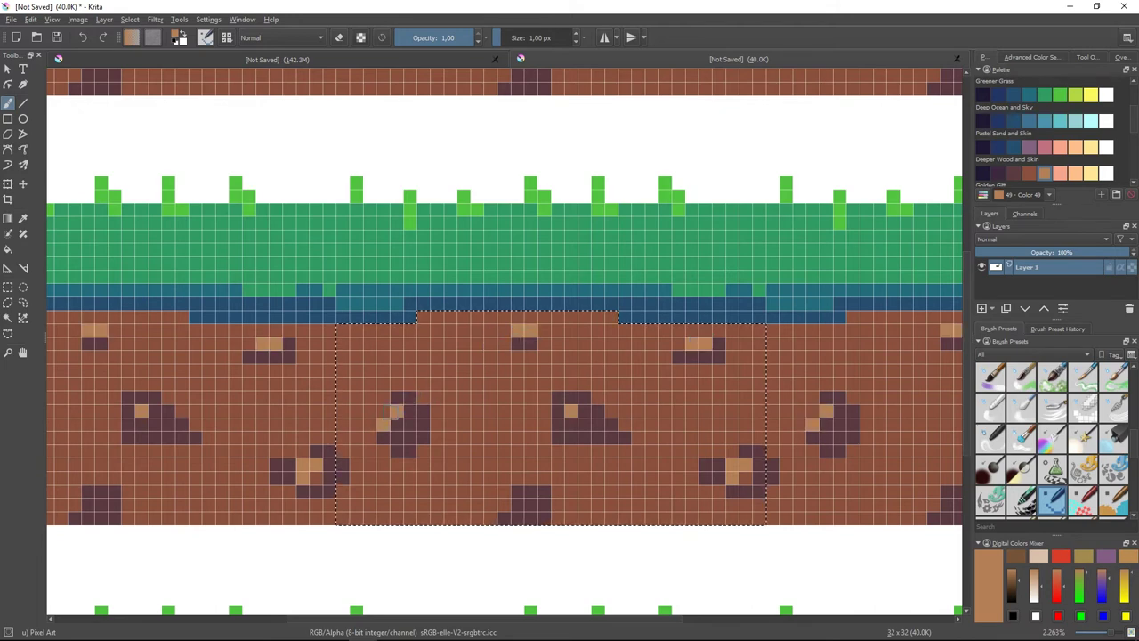
Shade the edges of five rocks in dark purple.
left_click(1001, 176)
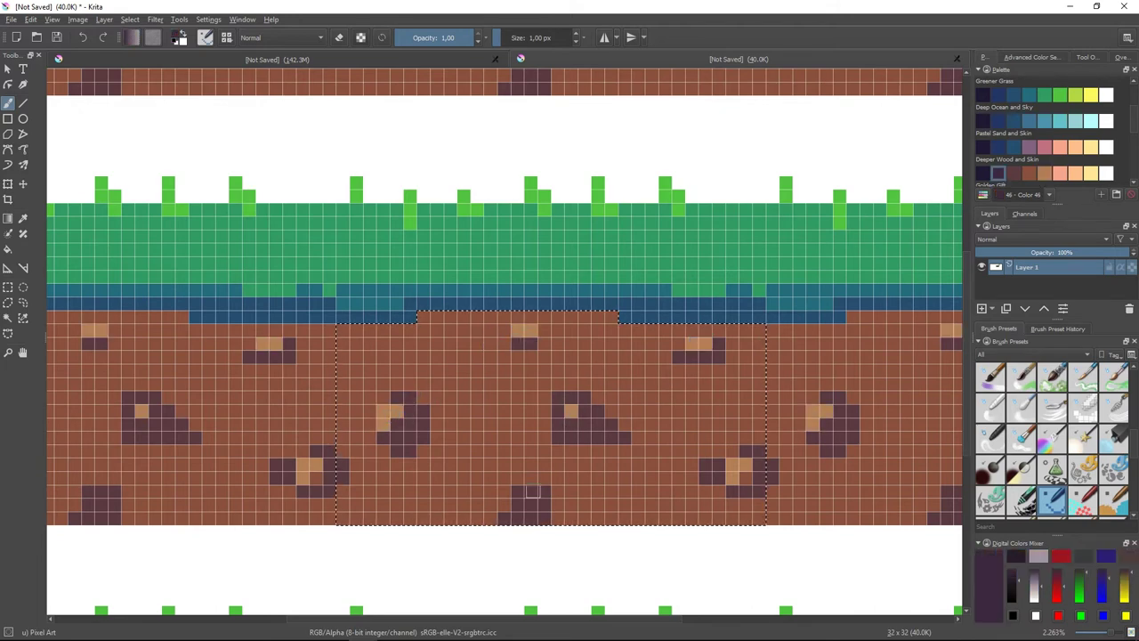
left_click_drag(533, 492, 538, 510)
left_click_drag(614, 440, 562, 441)
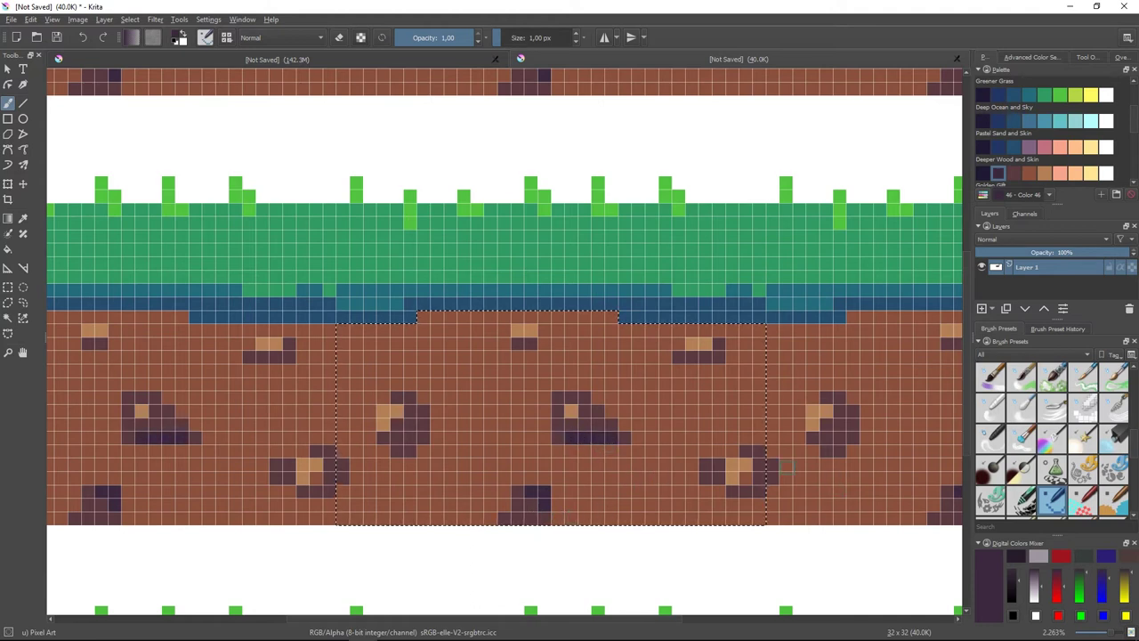
left_click_drag(787, 467, 760, 488)
left_click_drag(868, 426, 843, 451)
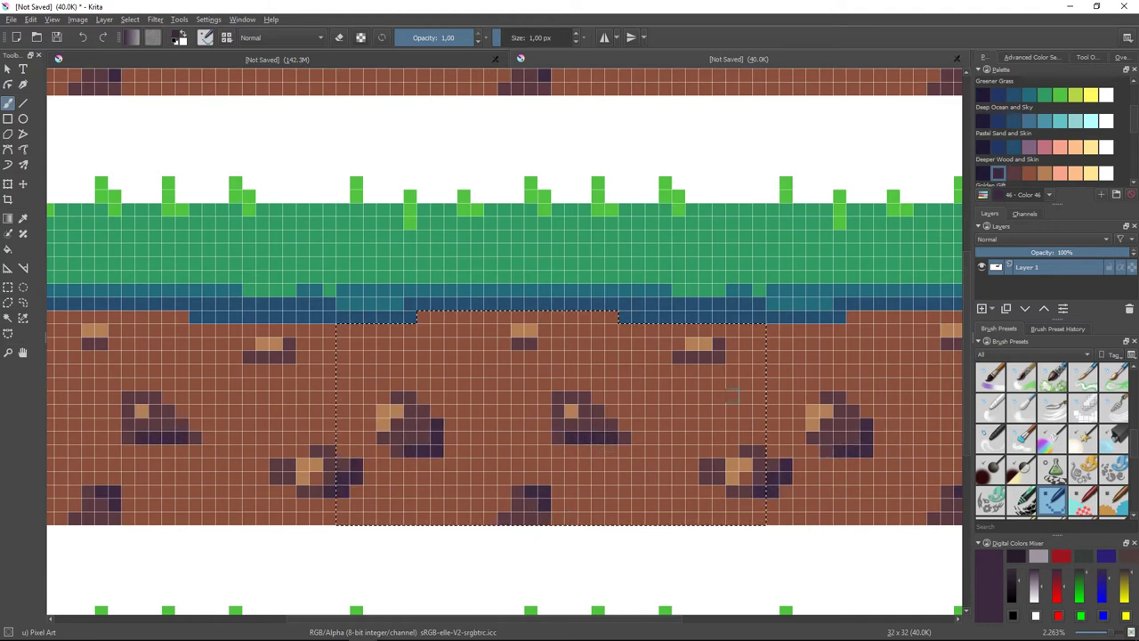
left_click_drag(719, 352, 676, 367)
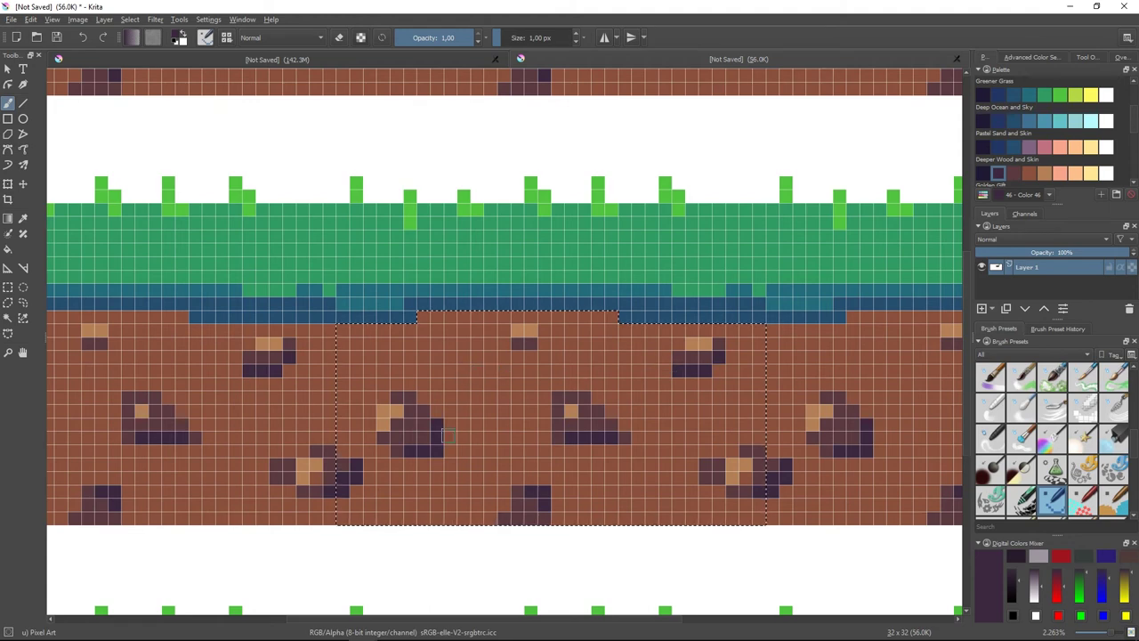
Make a yellow-green grass shade the active colour, then undo with Ctrl+Z.
left_click(1059, 98)
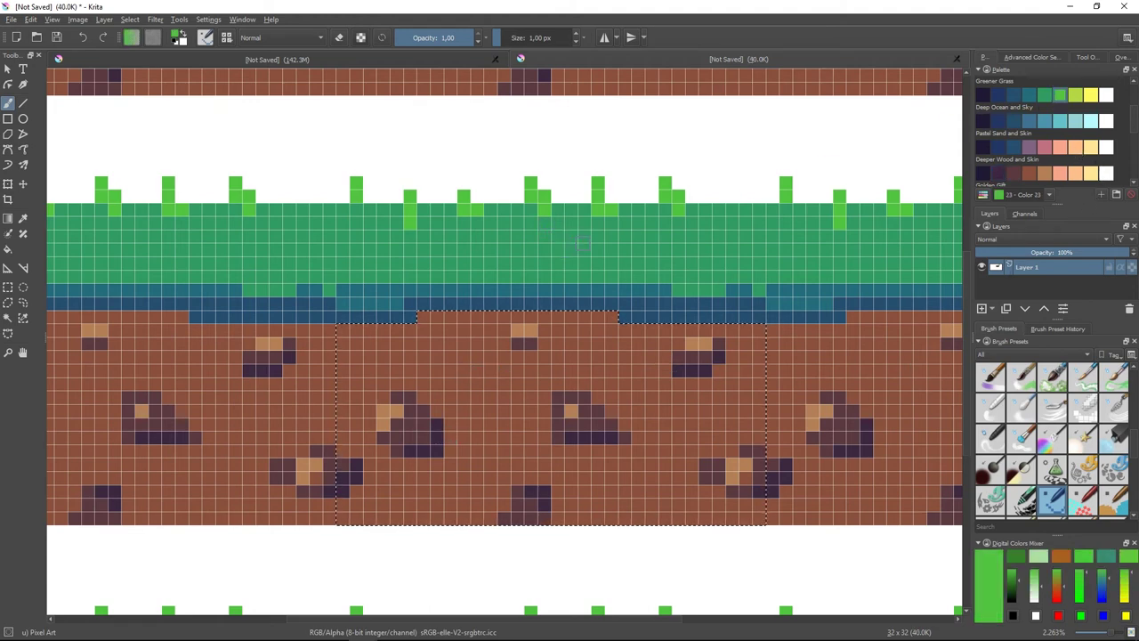
left_click(1075, 98)
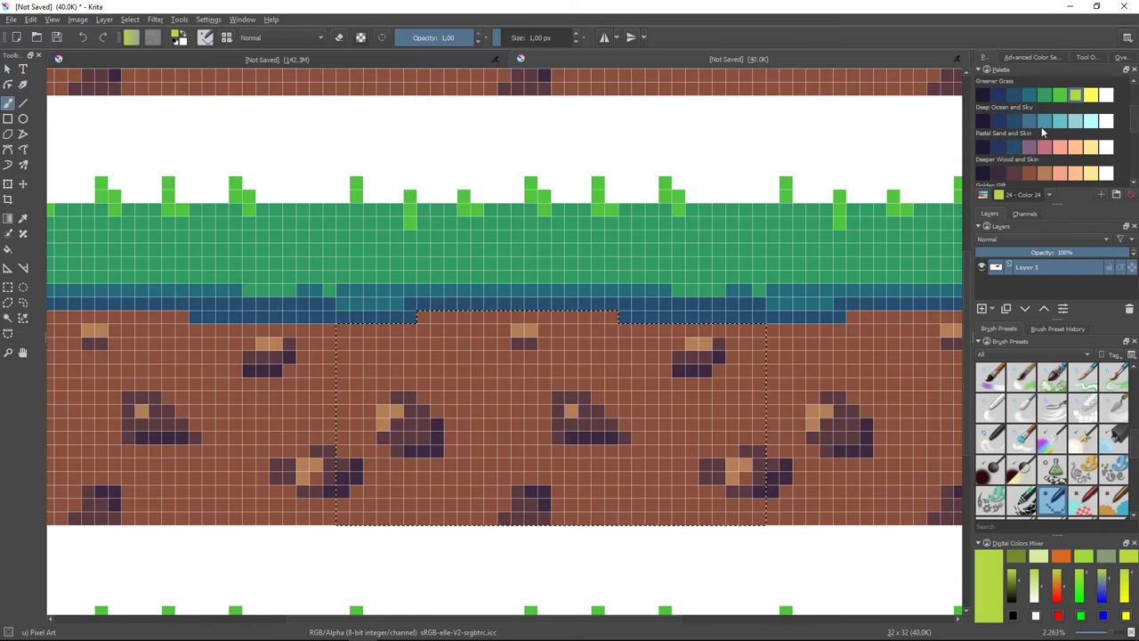
key("ctrl+z")
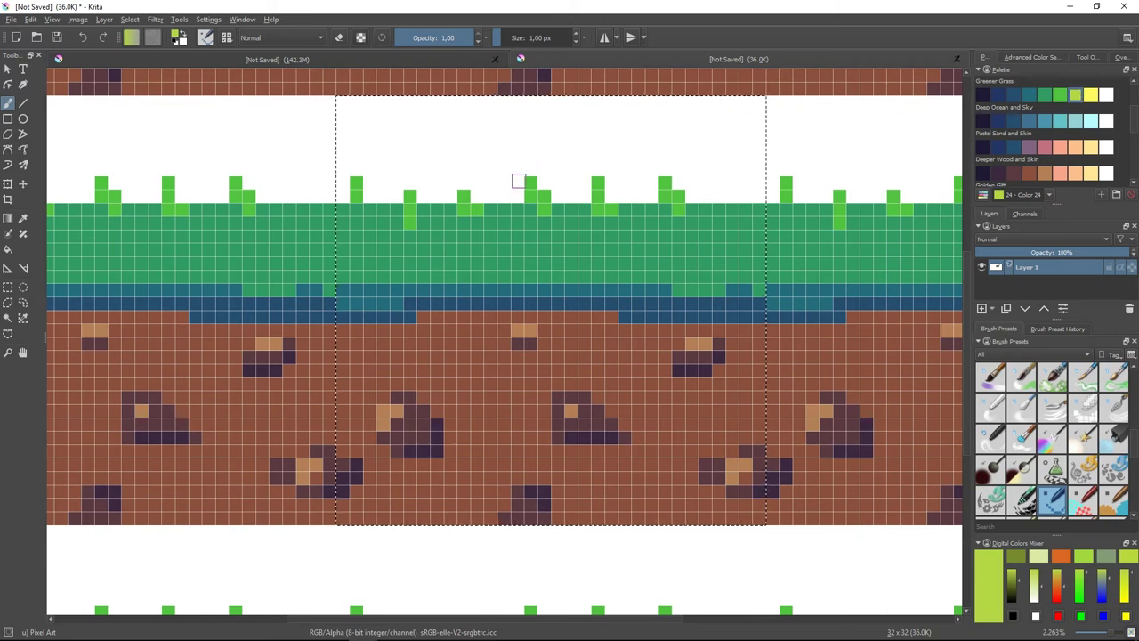
Dot yellow-green highlights on the grass sprig tips left to right, undoing one misplaced stroke.
left_click_drag(407, 195, 399, 210)
key("ctrl+z")
left_click(463, 187)
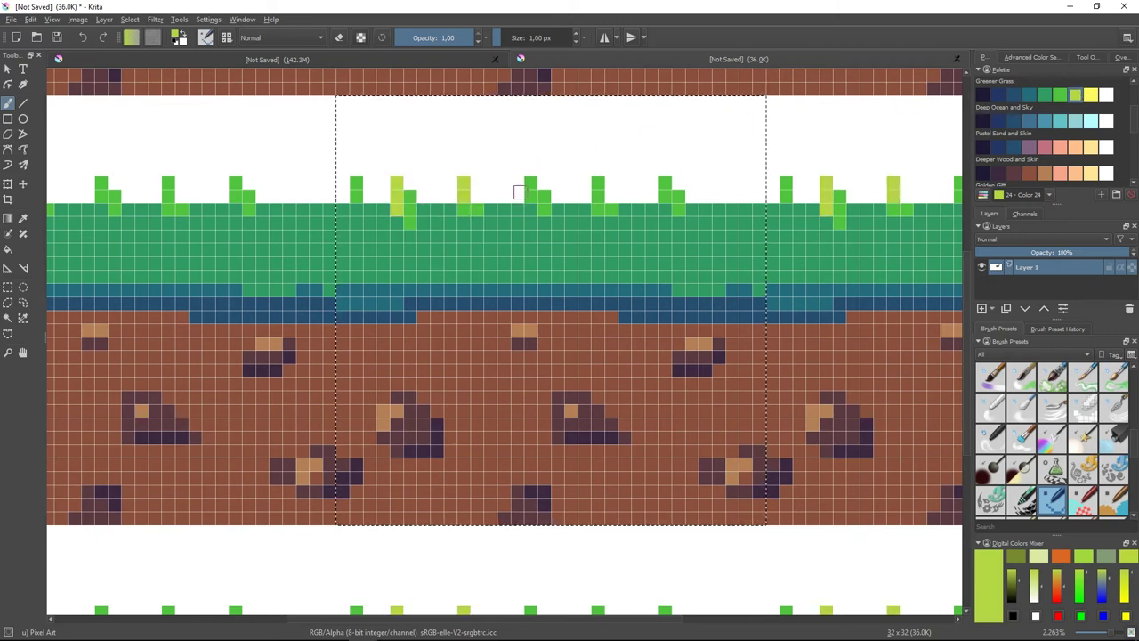
left_click(520, 184)
left_click_drag(569, 181, 583, 183)
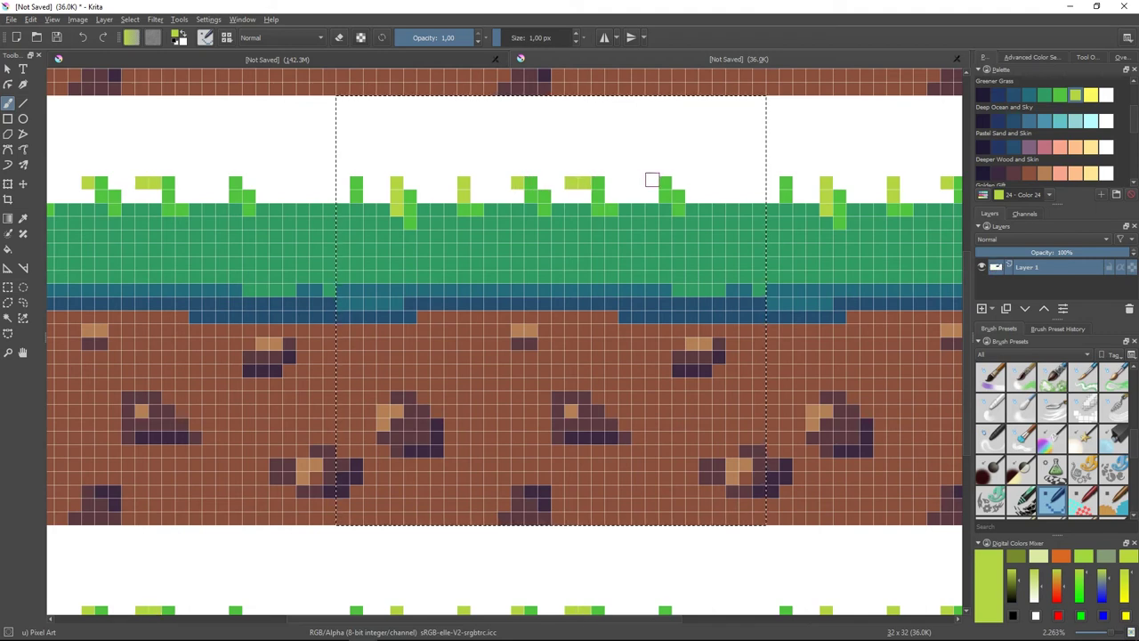
left_click(652, 183)
left_click(731, 184)
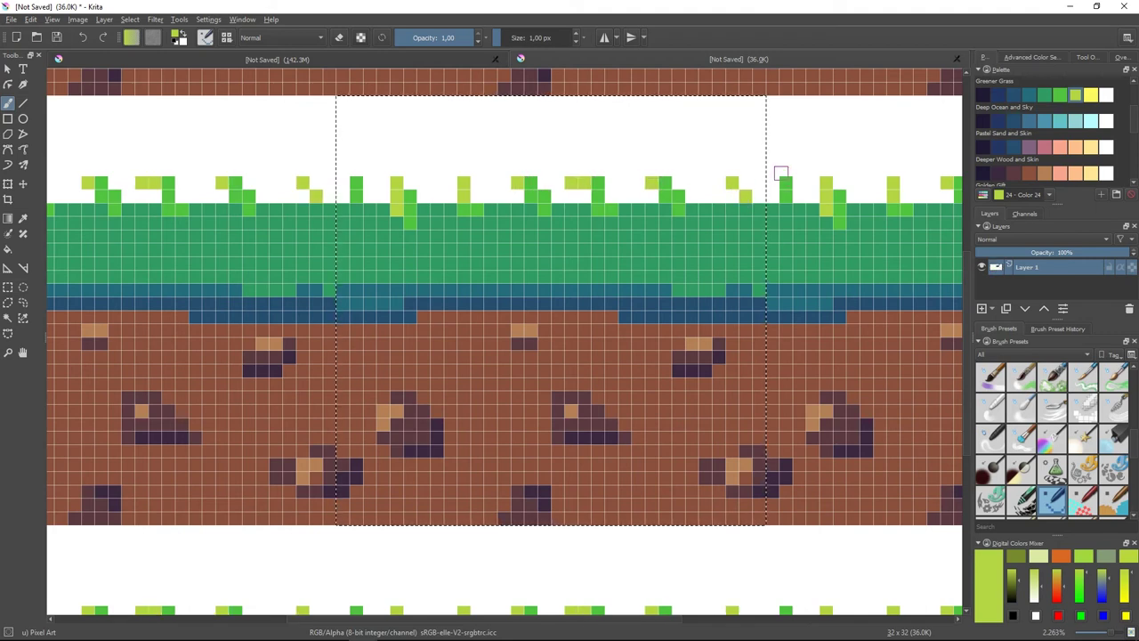
left_click_drag(781, 172, 782, 191)
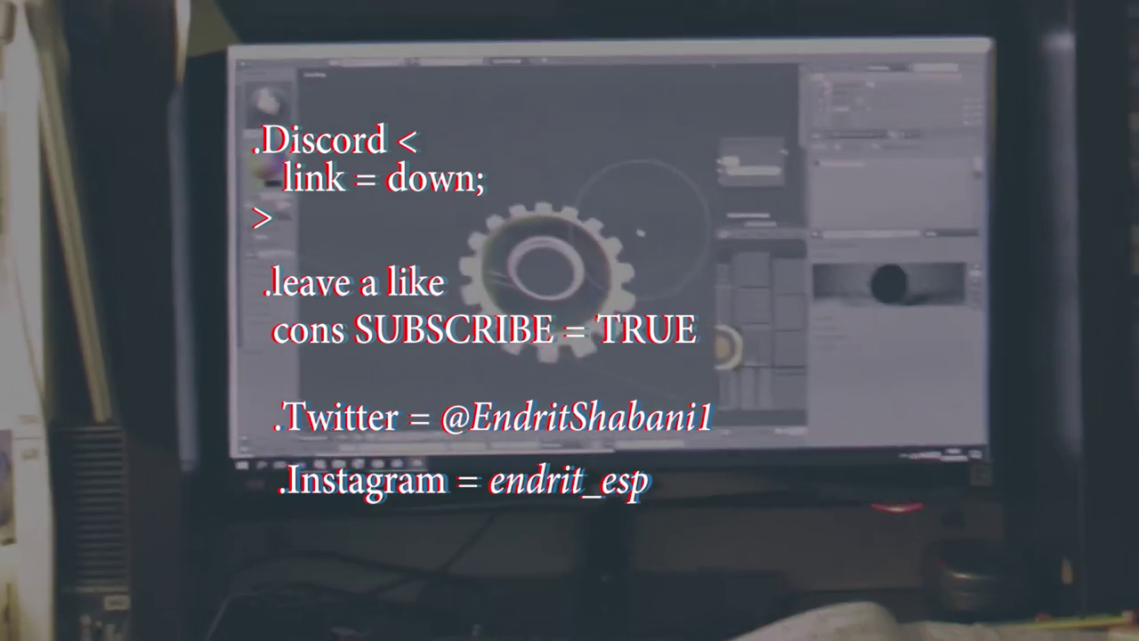